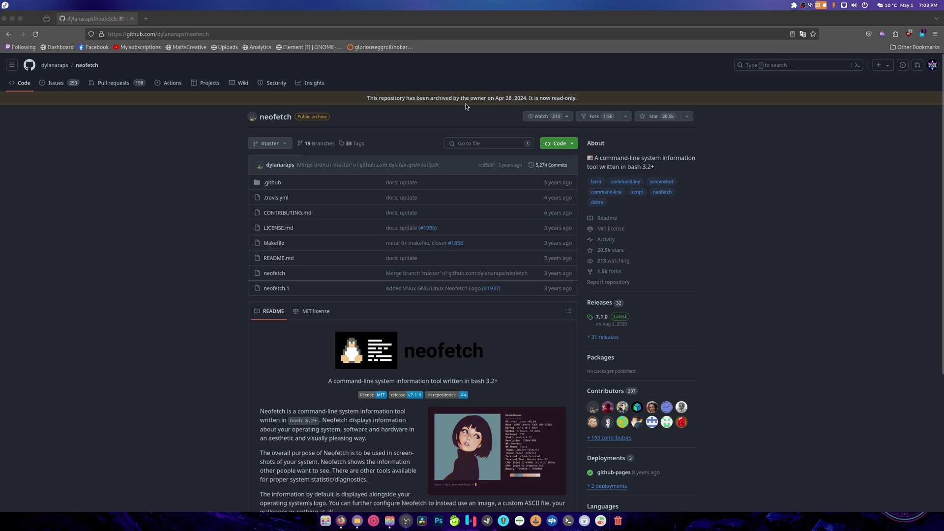
pyautogui.scroll(-3, 210, 342)
pyautogui.scroll(-3, 210, 342)
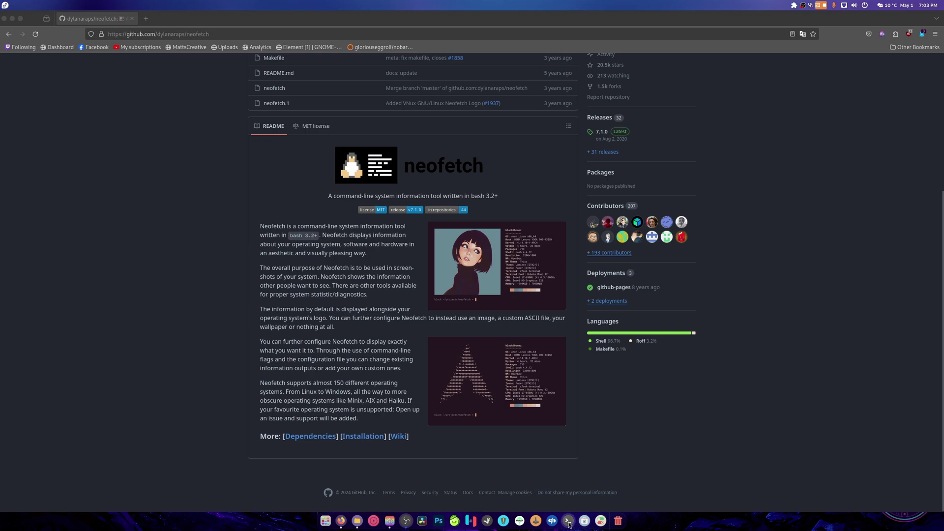
# Open a terminal, move and enlarge it, run fastfetch, and widen it to fit the Fedora 41 output.
pyautogui.hotkey('ctrl', 'alt', 't')
pyautogui.moveTo(172, 44); pyautogui.dragTo(121, 20)
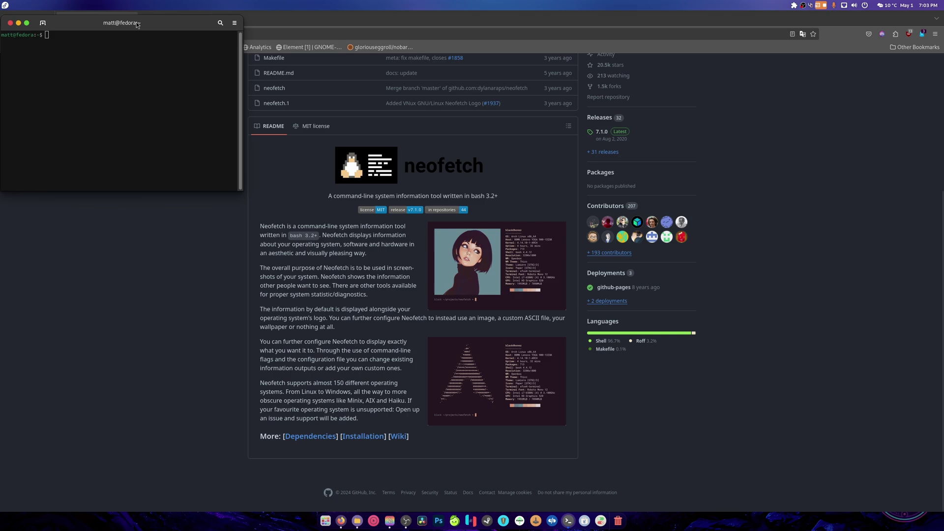
pyautogui.moveTo(241, 188); pyautogui.dragTo(339, 263)
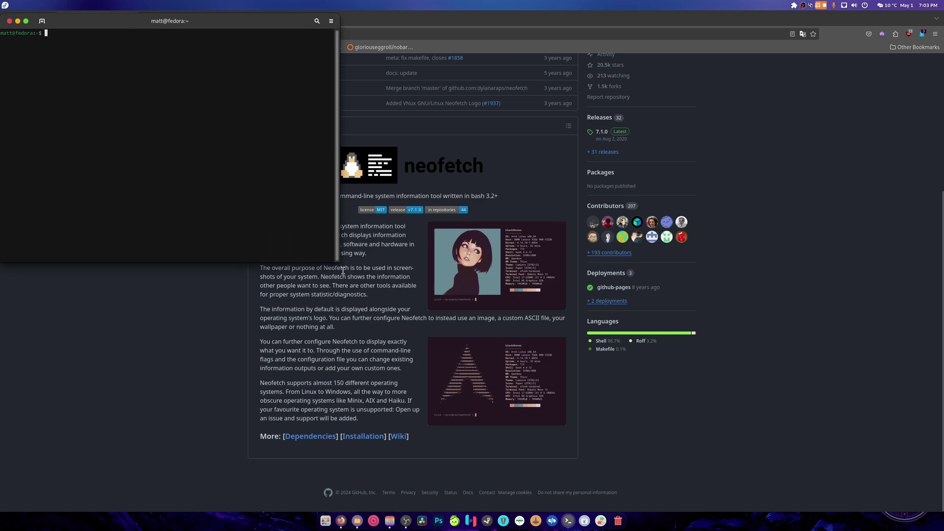
pyautogui.write('fneofetch')
pyautogui.press('Return')
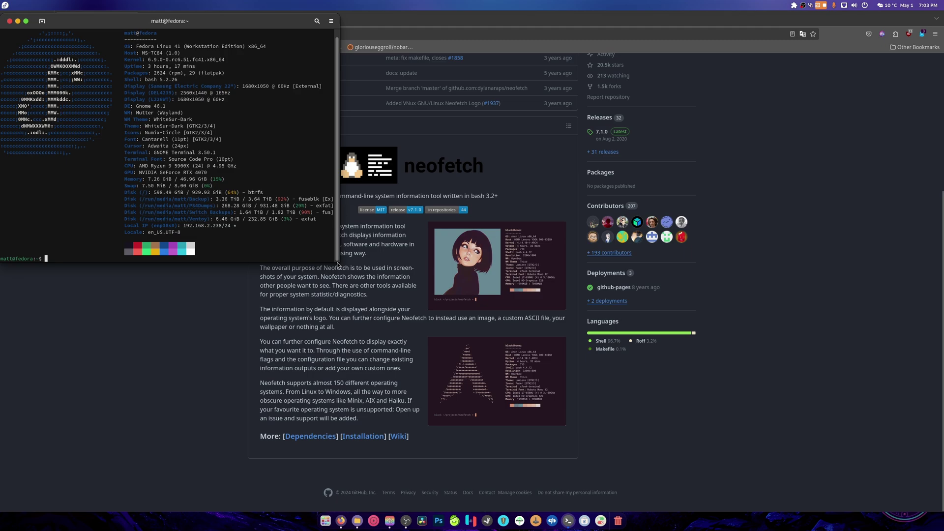
pyautogui.moveTo(336, 262); pyautogui.dragTo(413, 273)
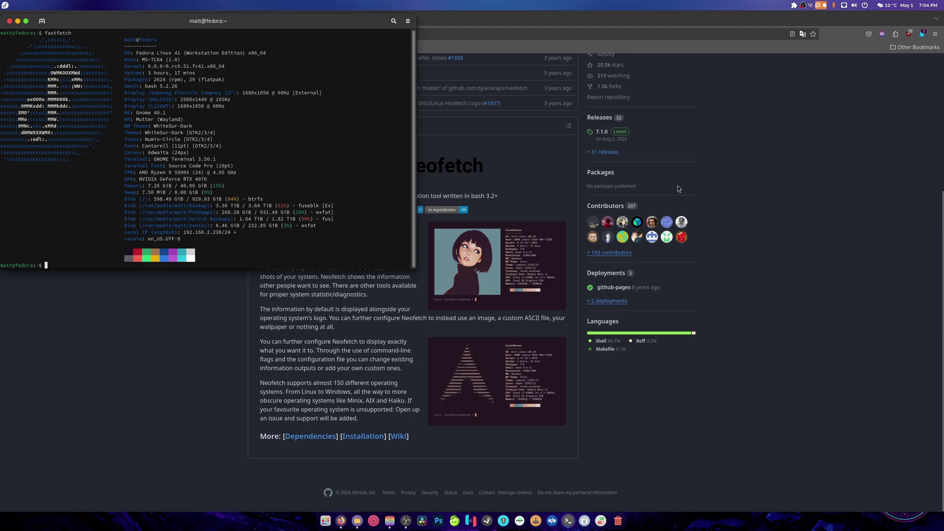
pyautogui.click(206, 320)
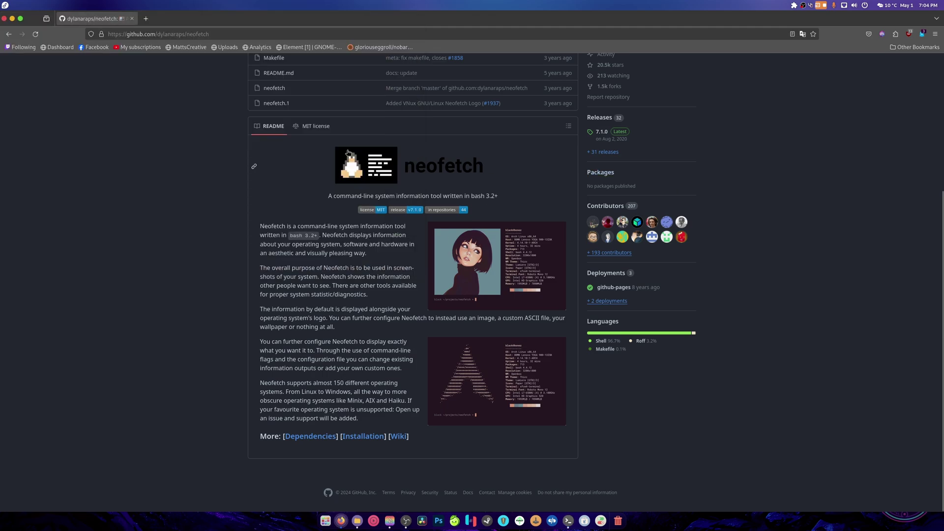
pyautogui.scroll(5, 192, 268)
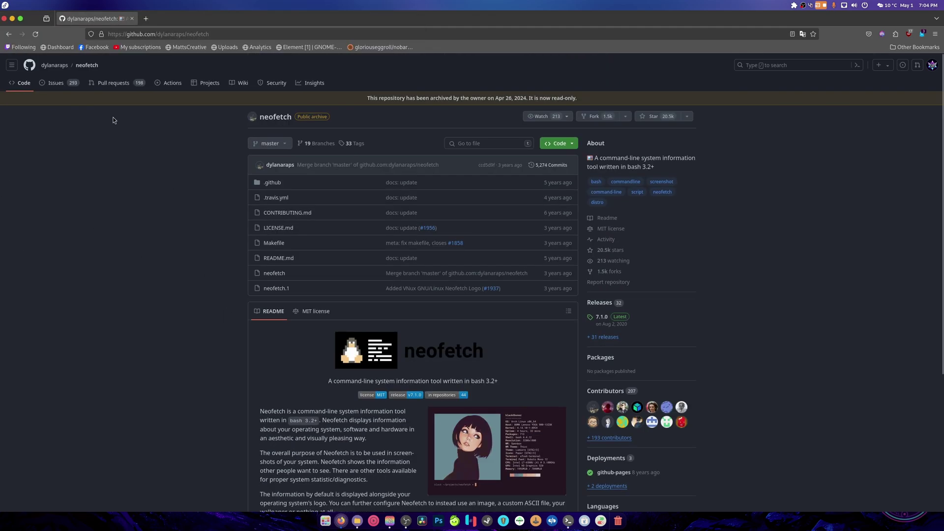
pyautogui.click(113, 83)
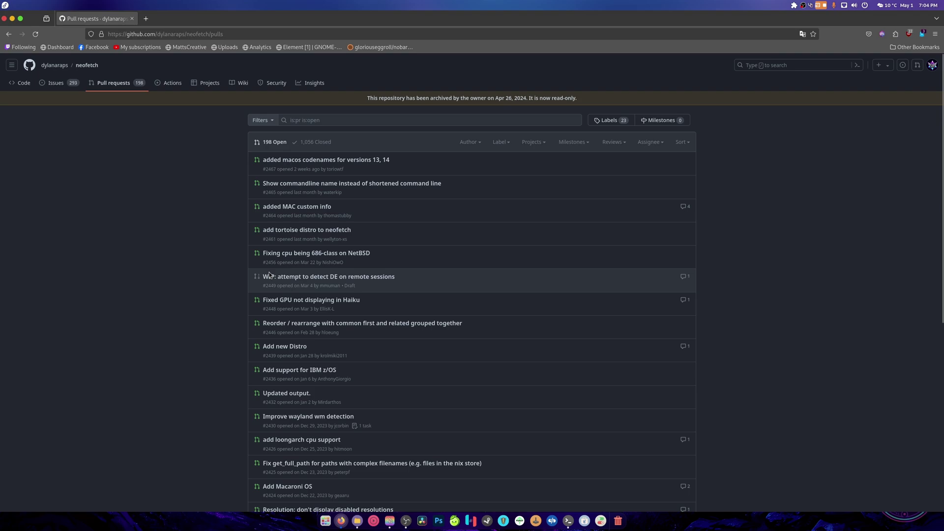
pyautogui.scroll(-3, 204, 278)
pyautogui.scroll(-3, 204, 278)
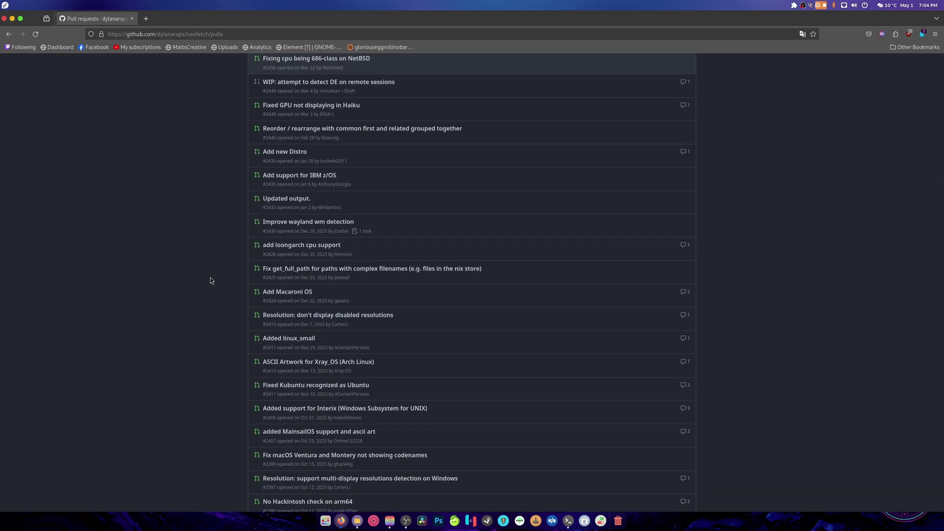
pyautogui.scroll(-2, 210, 277)
pyautogui.scroll(-2, 210, 277)
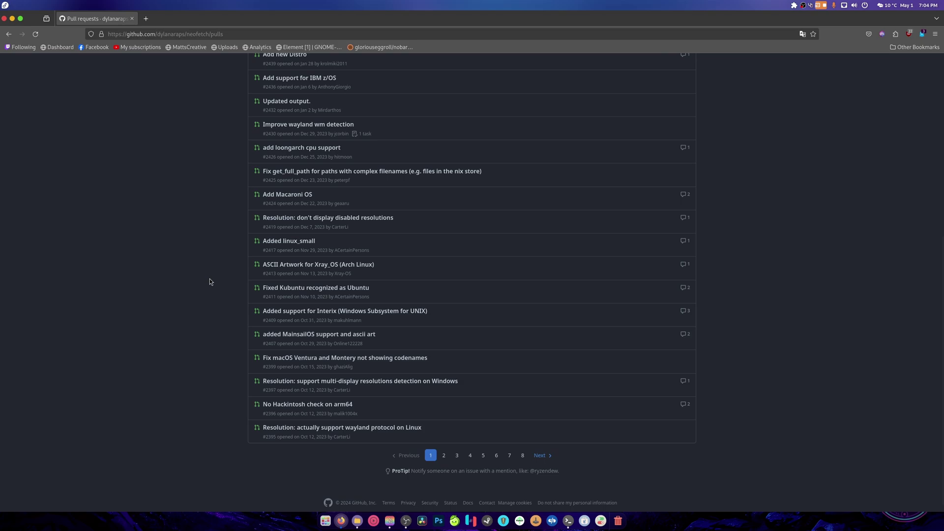
pyautogui.scroll(-1, 209, 278)
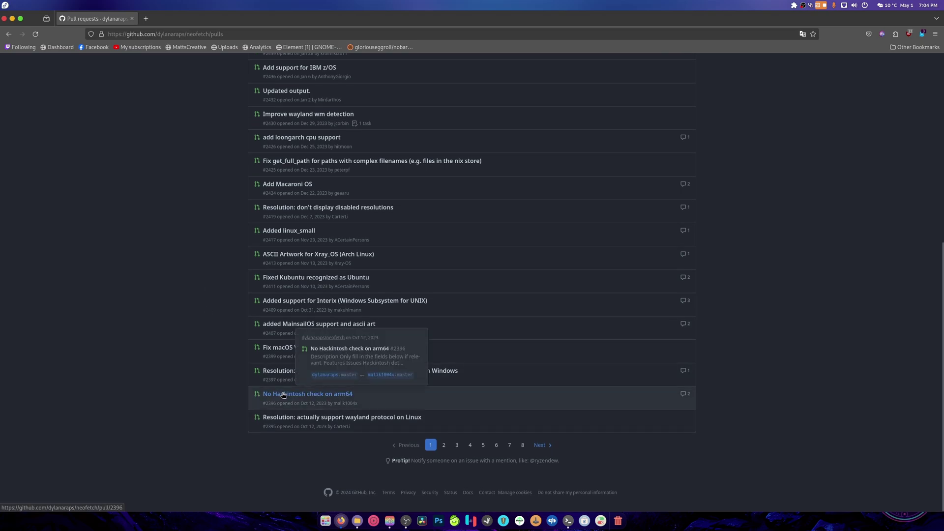
pyautogui.scroll(10, 279, 449)
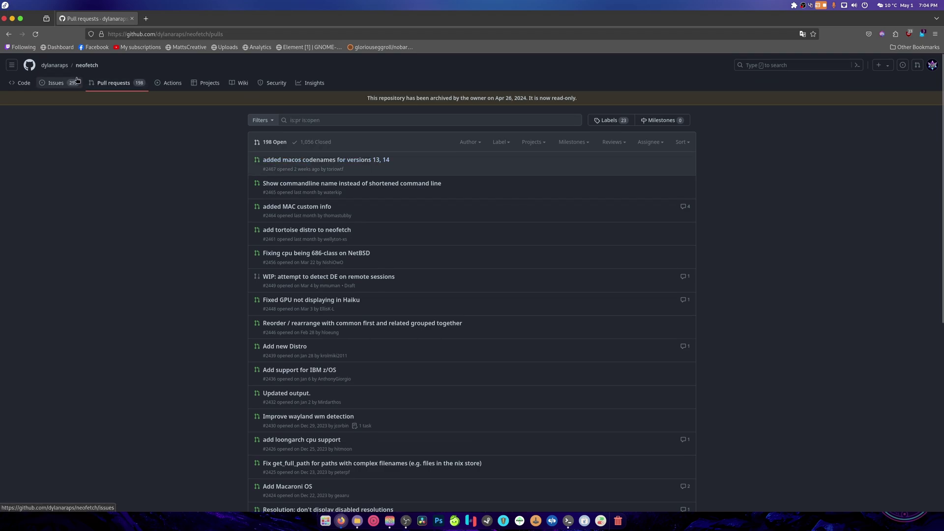
pyautogui.click(56, 83)
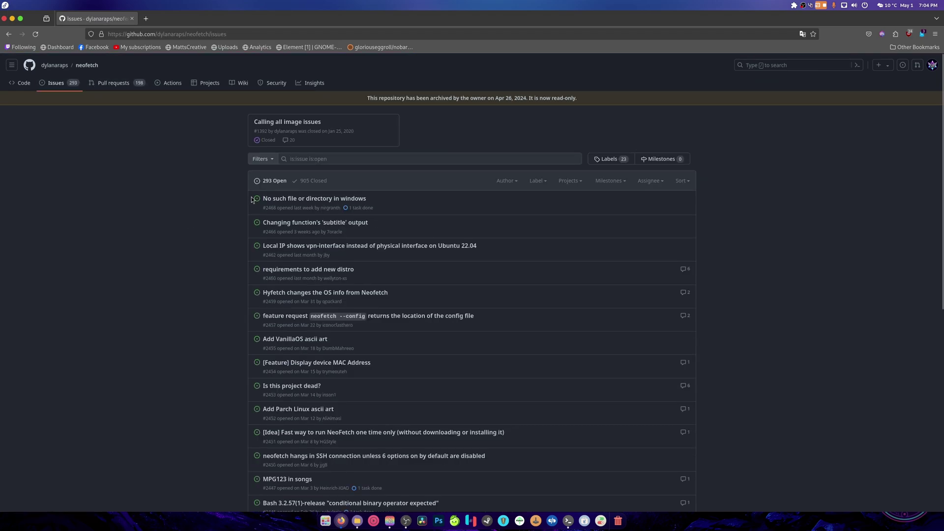
pyautogui.scroll(-3, 209, 330)
pyautogui.scroll(5, 266, 383)
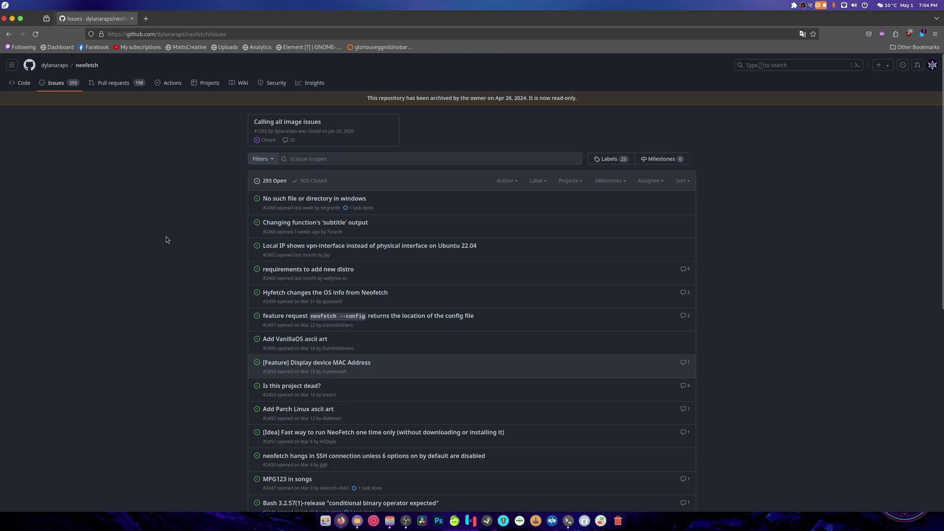
pyautogui.click(20, 83)
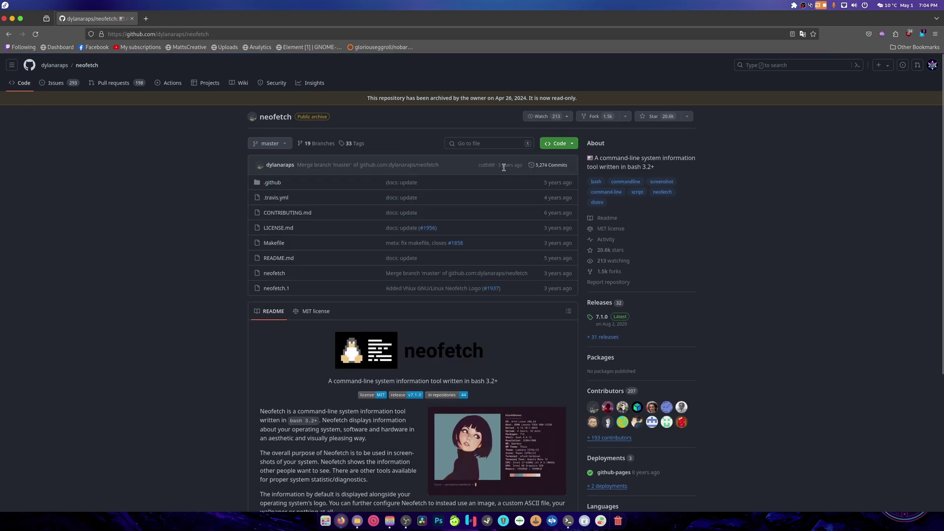
# Glance at the branch list, then open the README's Arch Linux neofetch screenshot in its own tab.
pyautogui.click(270, 143)
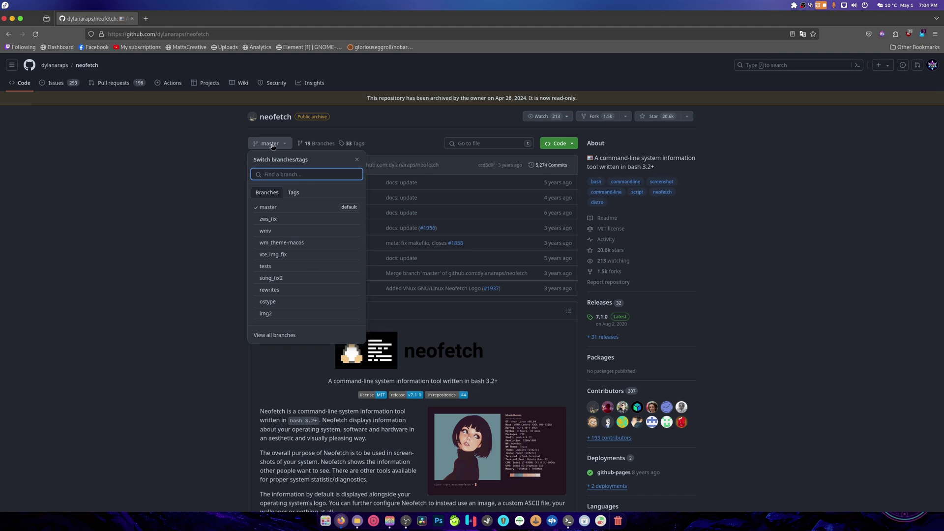
pyautogui.click(273, 146)
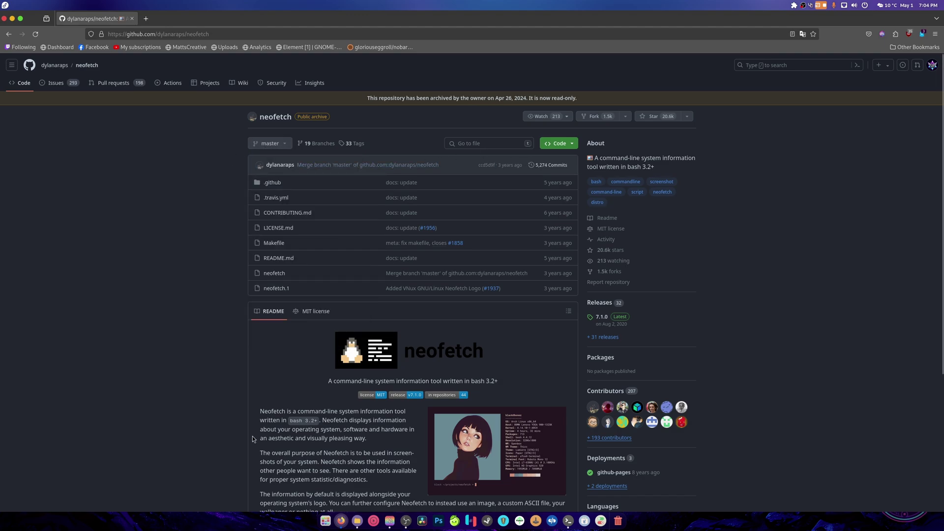
pyautogui.scroll(-5, 254, 439)
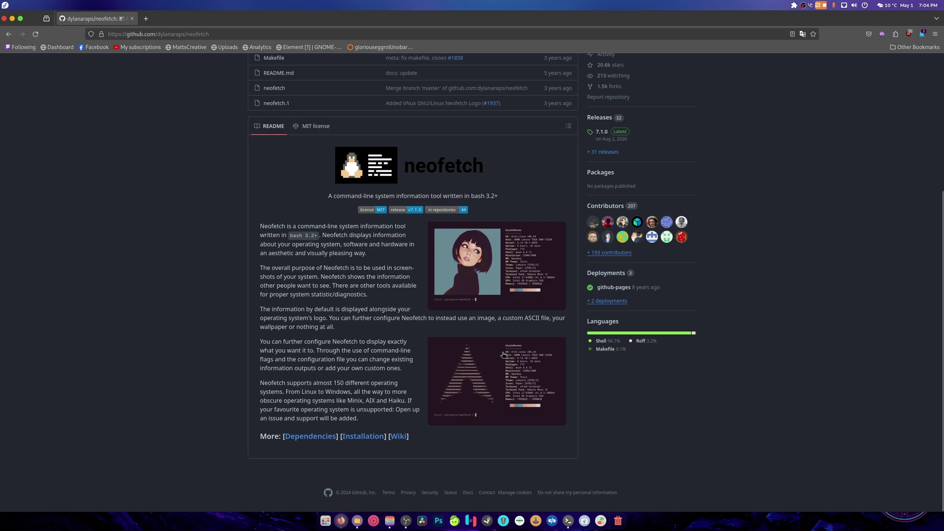
pyautogui.rightClick(494, 376)
pyautogui.click(531, 190)
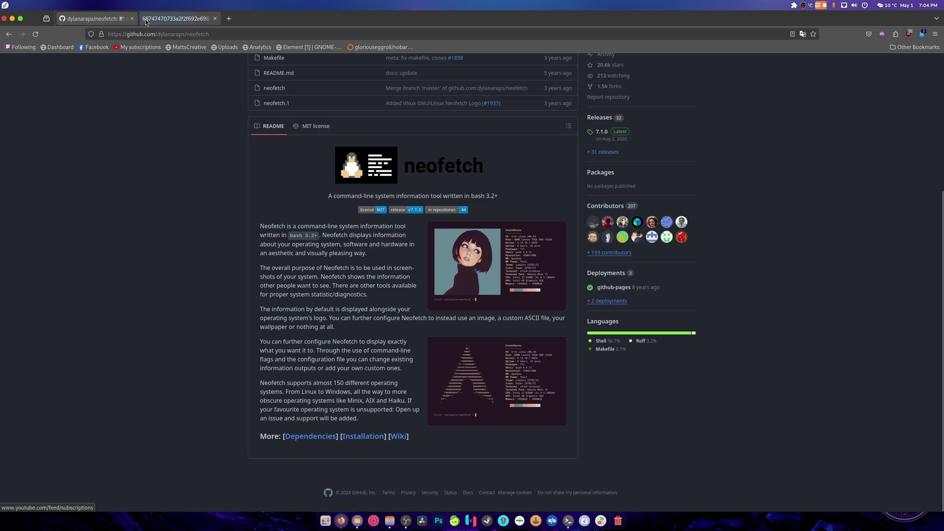
pyautogui.click(175, 18)
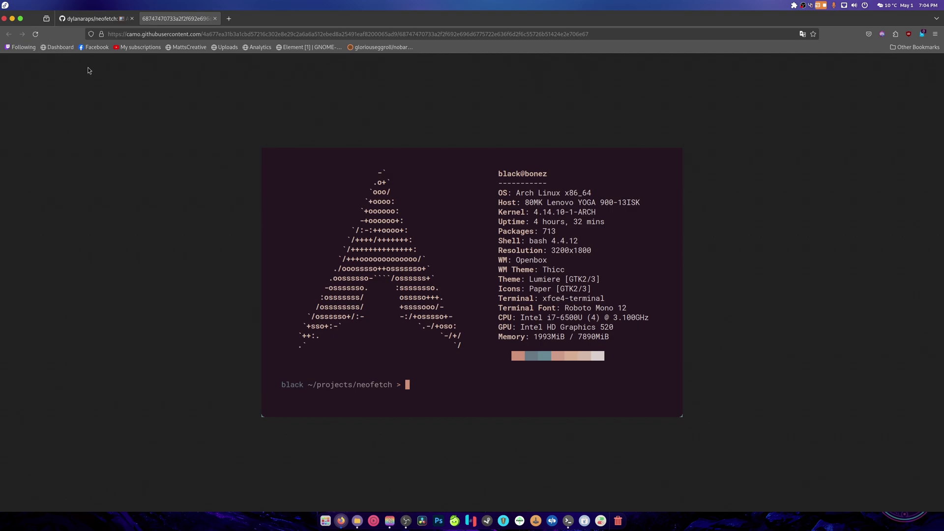
pyautogui.click(12, 17)
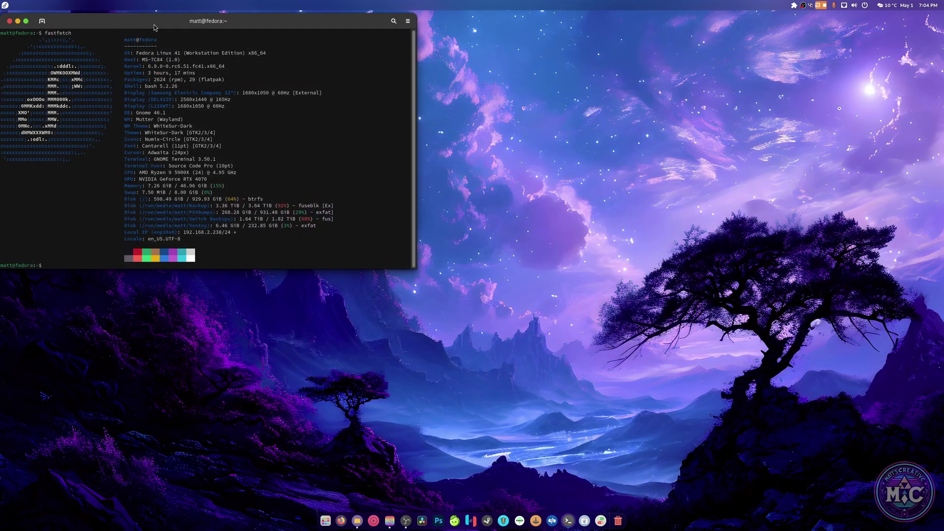
pyautogui.moveTo(153, 26); pyautogui.dragTo(166, 32)
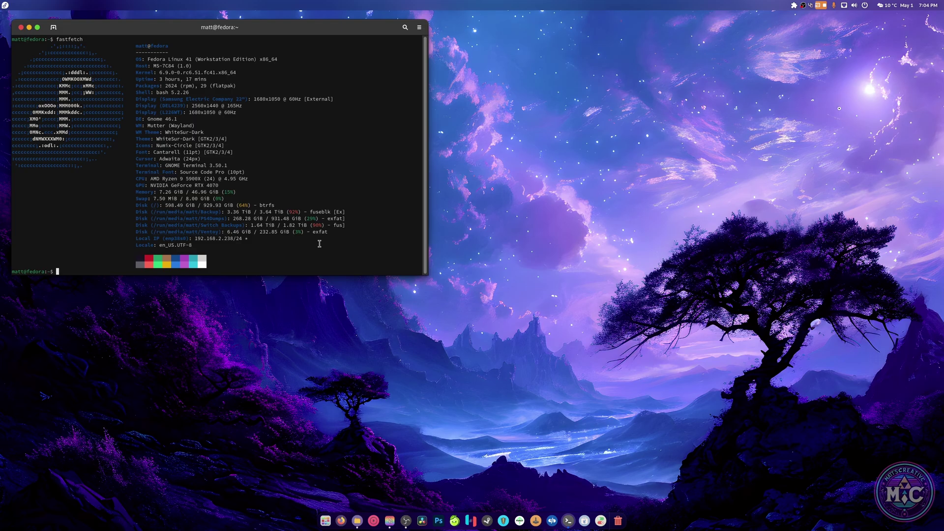
pyautogui.click(341, 521)
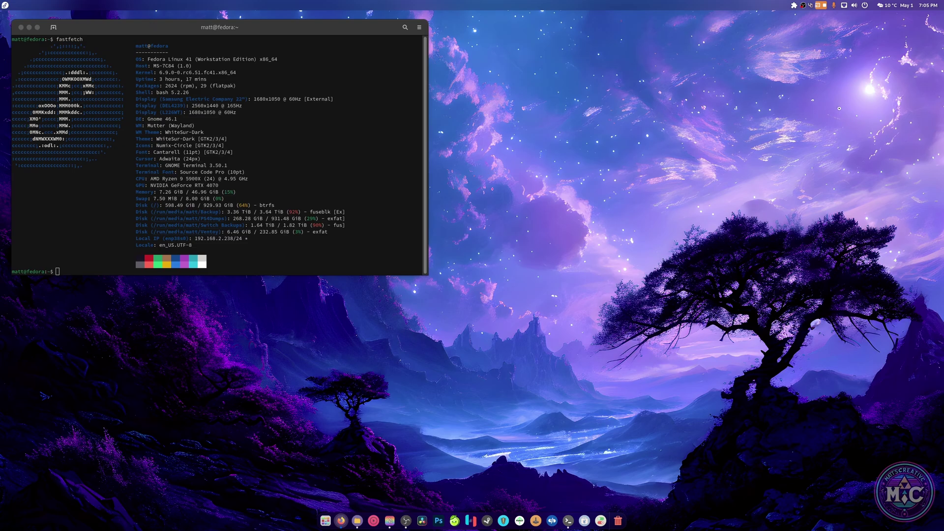
# Bring the Firefox window with the fastfetch-cli/fastfetch repository to the front.
pyautogui.click(49, 40)
pyautogui.scroll(-3, 187, 225)
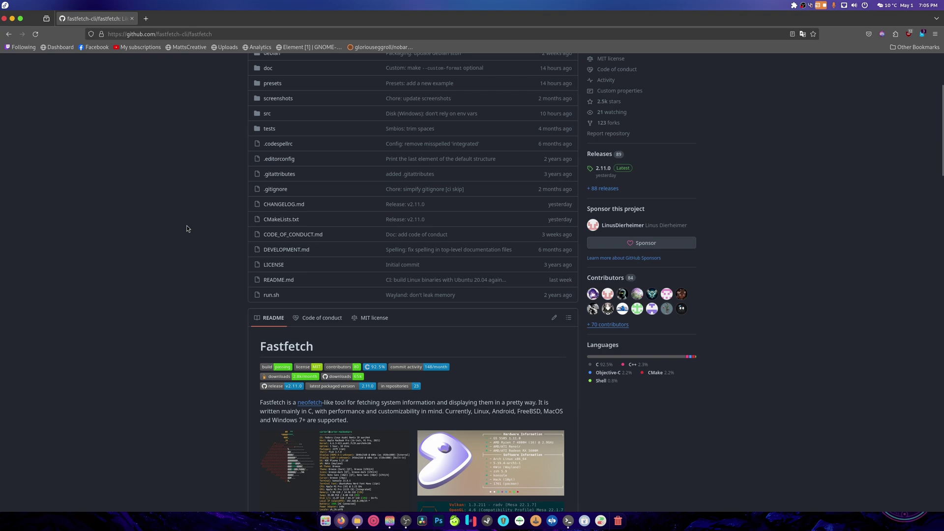
pyautogui.scroll(-2, 186, 224)
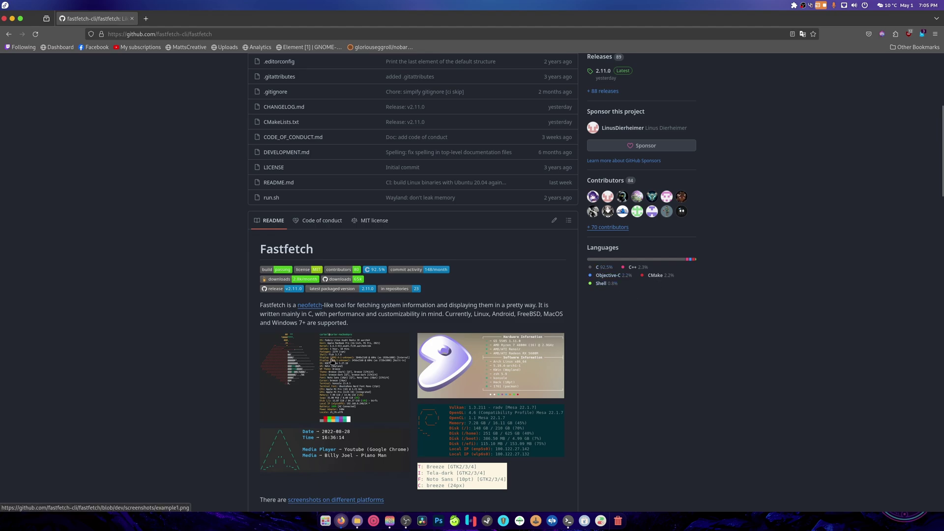
pyautogui.scroll(-1, 340, 358)
pyautogui.scroll(-1, 340, 358)
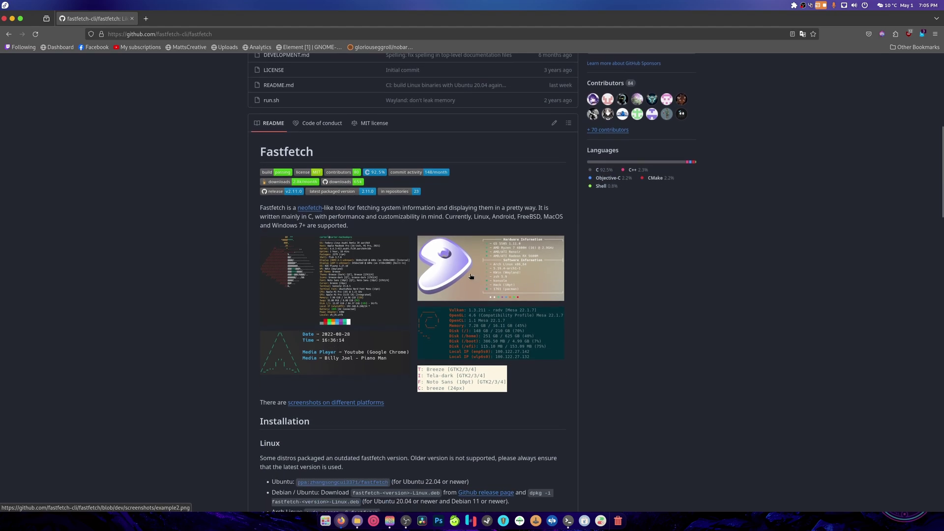
pyautogui.scroll(-2, 421, 289)
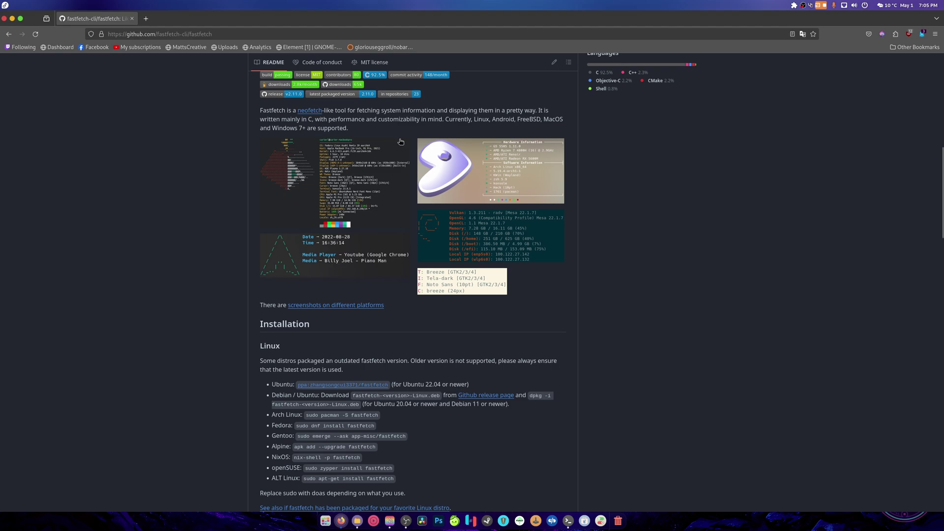
pyautogui.scroll(3, 443, 289)
pyautogui.scroll(5, 443, 287)
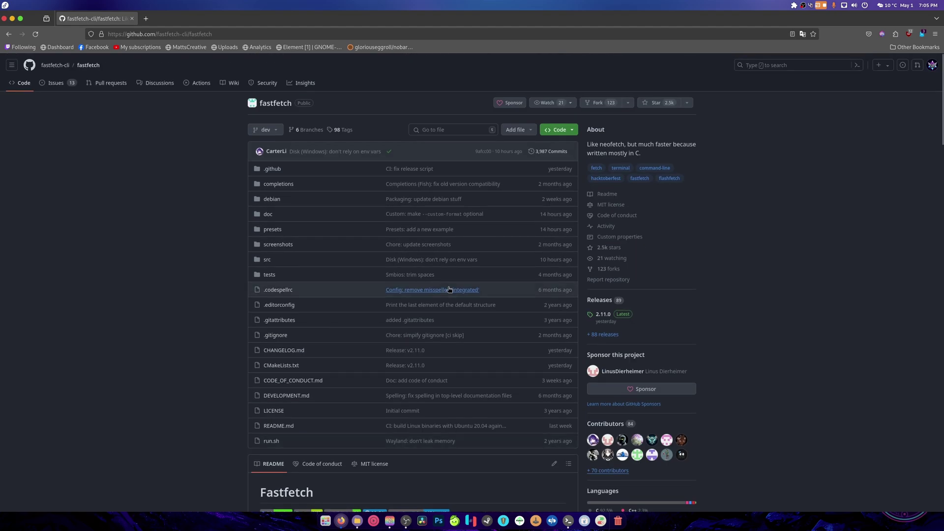
pyautogui.scroll(-5, 268, 236)
pyautogui.scroll(-3, 269, 236)
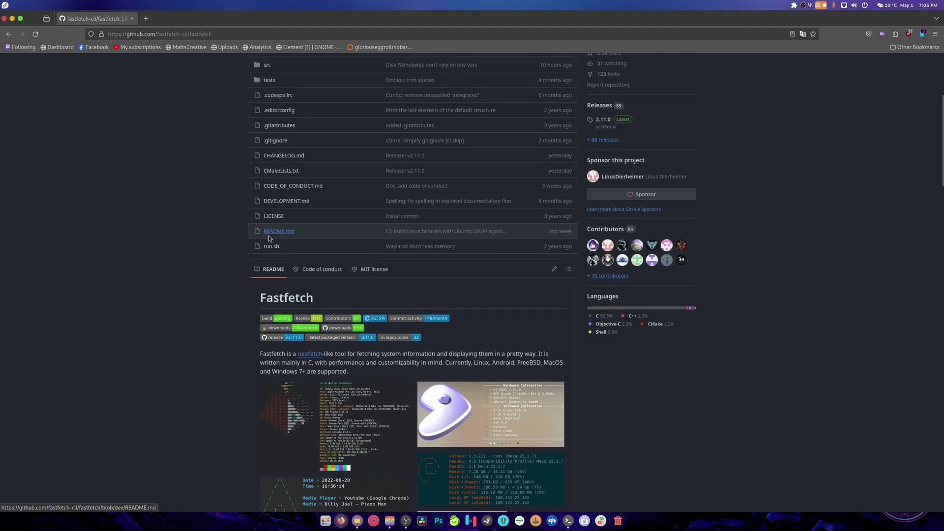
pyautogui.scroll(-5, 268, 236)
pyautogui.scroll(-2, 268, 240)
pyautogui.scroll(-2, 487, 295)
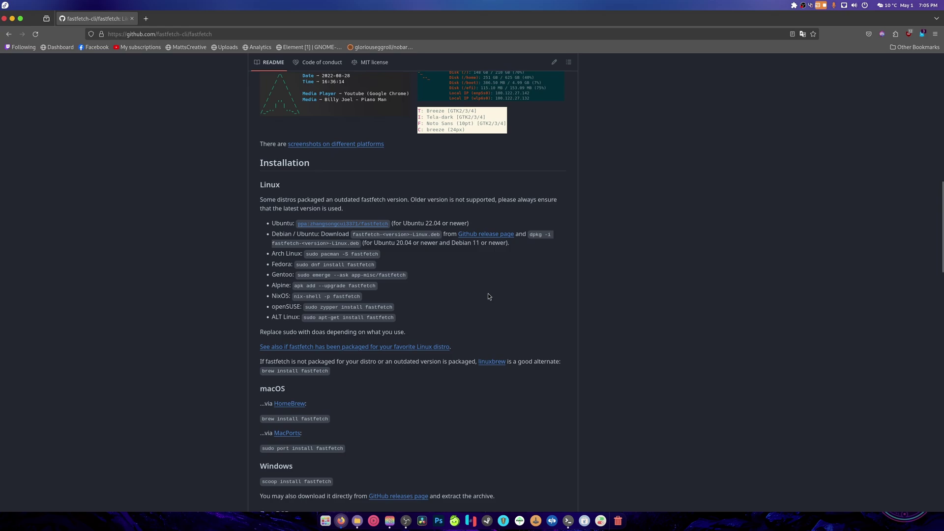
pyautogui.scroll(-1, 487, 295)
pyautogui.moveTo(402, 289)
pyautogui.mouseDown()
pyautogui.moveTo(300, 239)
pyautogui.moveTo(253, 193)
pyautogui.moveTo(279, 294)
pyautogui.mouseUp()
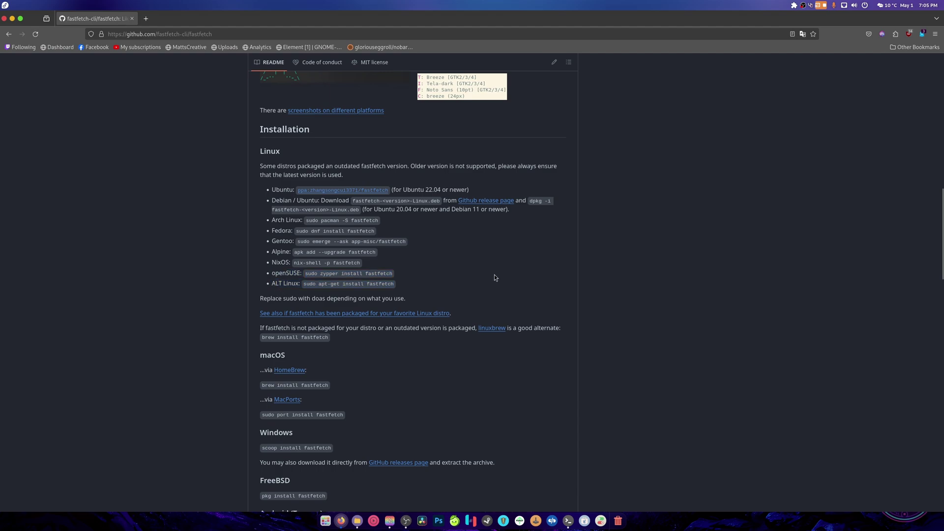
pyautogui.scroll(-2, 495, 275)
pyautogui.scroll(-1, 499, 281)
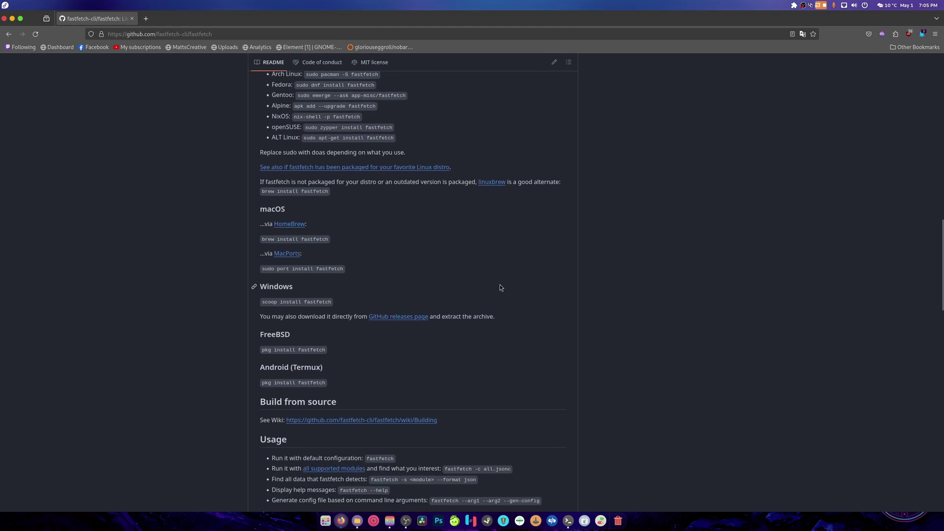
pyautogui.moveTo(329, 191); pyautogui.dragTo(261, 193)
pyautogui.click(414, 253)
pyautogui.scroll(-1, 416, 254)
pyautogui.moveTo(254, 286)
pyautogui.mouseDown()
pyautogui.moveTo(306, 224)
pyautogui.moveTo(276, 222)
pyautogui.mouseUp()
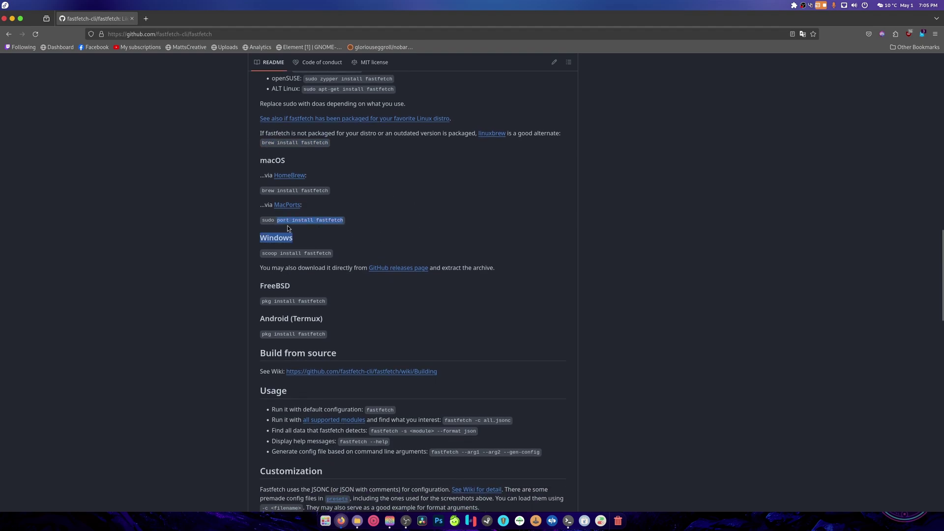
pyautogui.click(428, 232)
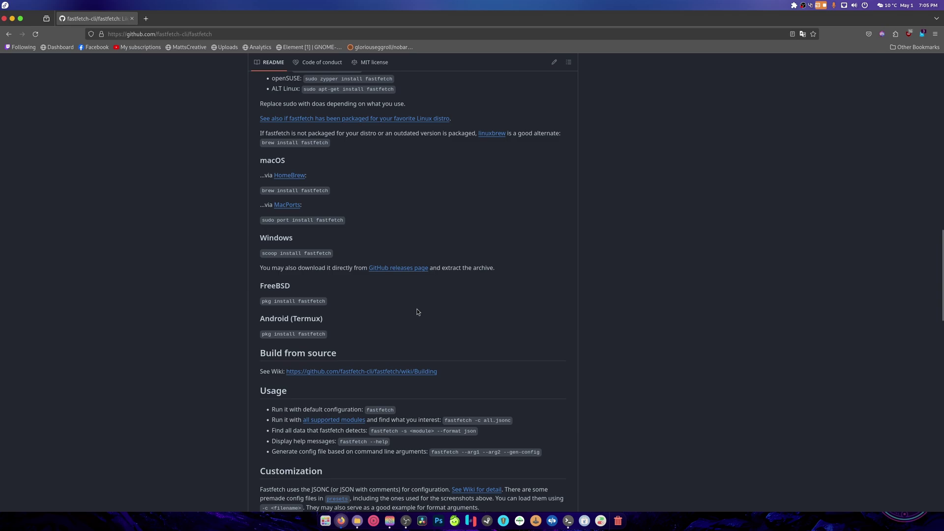
pyautogui.scroll(-1, 418, 295)
pyautogui.moveTo(333, 204); pyautogui.dragTo(264, 205)
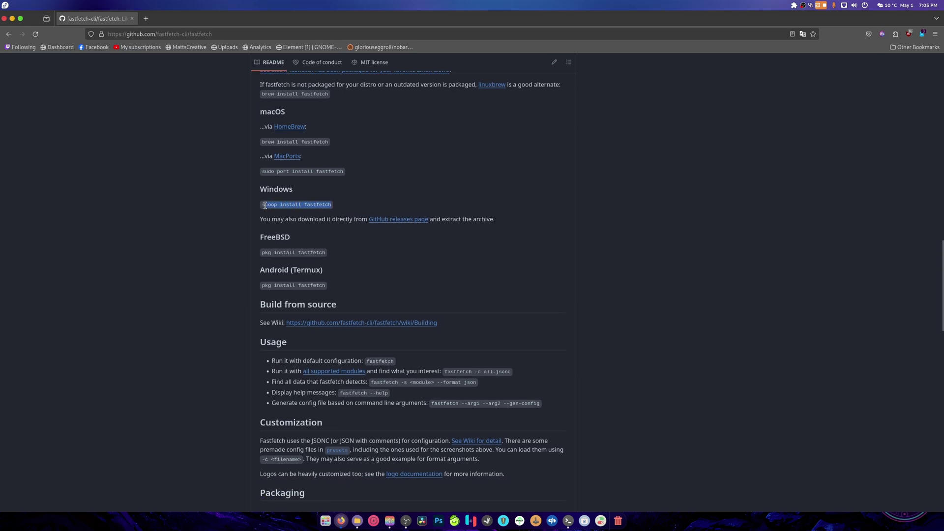
pyautogui.click(359, 246)
pyautogui.scroll(-2, 359, 246)
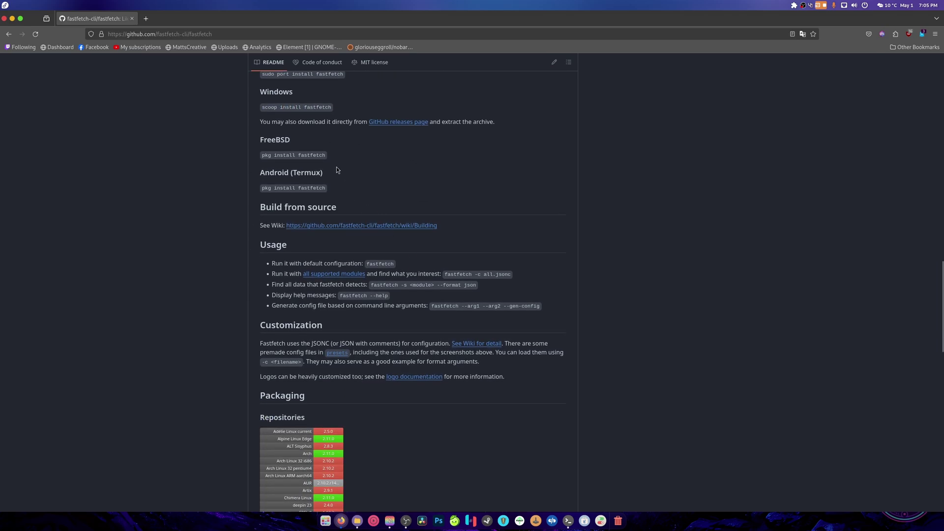
pyautogui.moveTo(330, 157); pyautogui.dragTo(255, 157)
pyautogui.click(416, 200)
pyautogui.moveTo(326, 188); pyautogui.dragTo(233, 182)
pyautogui.click(445, 324)
pyautogui.scroll(-5, 441, 396)
pyautogui.scroll(-5, 479, 361)
pyautogui.scroll(-4, 479, 360)
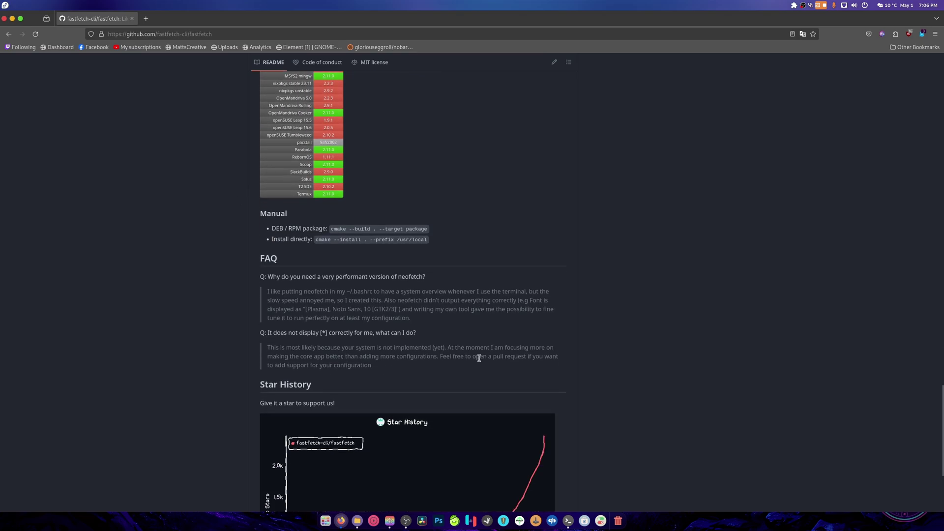
pyautogui.scroll(10, 478, 352)
pyautogui.scroll(10, 474, 345)
pyautogui.scroll(3, 527, 210)
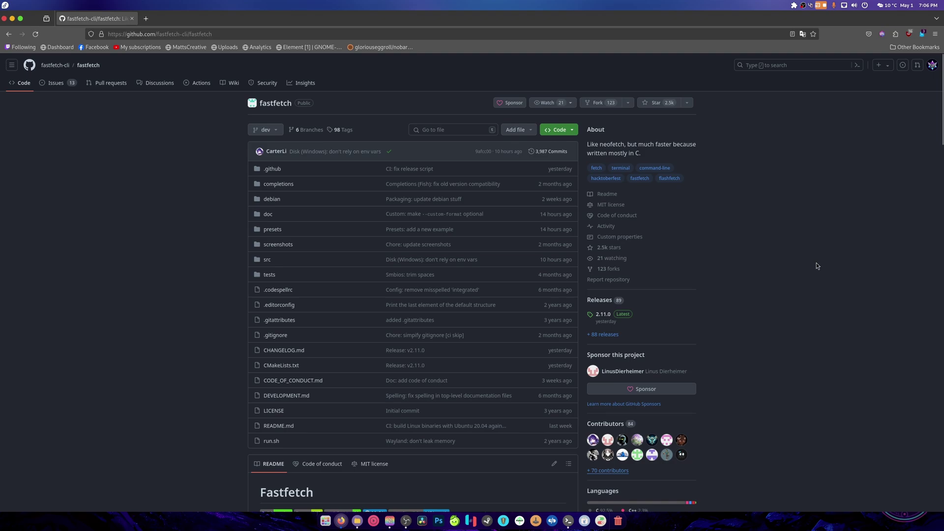
# View fastfetch's pull requests, which has none open, then its 13 open issues.
pyautogui.click(109, 83)
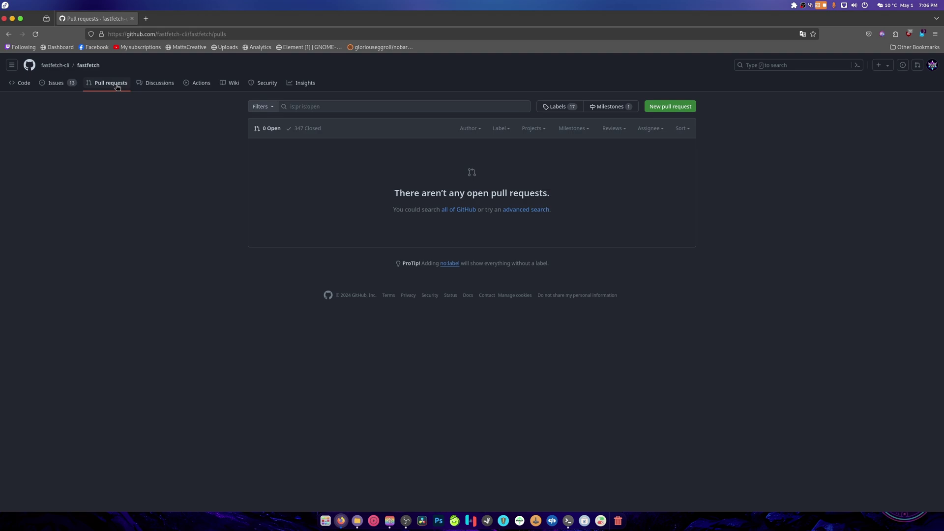
pyautogui.click(56, 83)
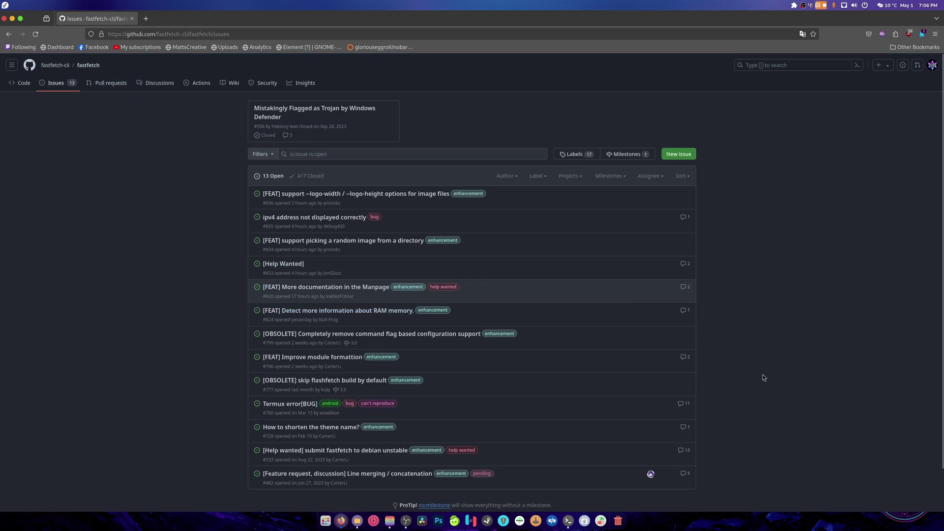
pyautogui.scroll(-1, 503, 317)
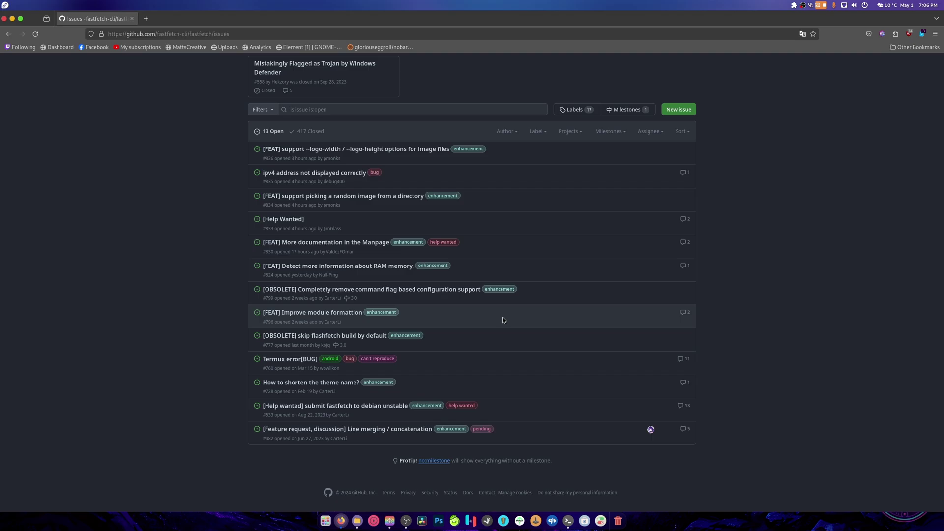
# Close Firefox and nudge the fastfetch terminal window slightly up and left.
pyautogui.click(7, 19)
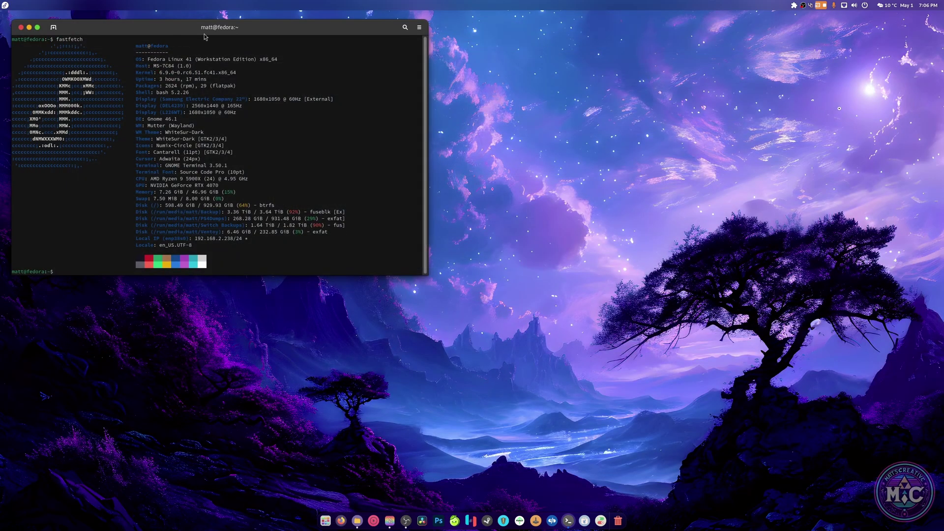
pyautogui.moveTo(205, 37); pyautogui.dragTo(199, 29)
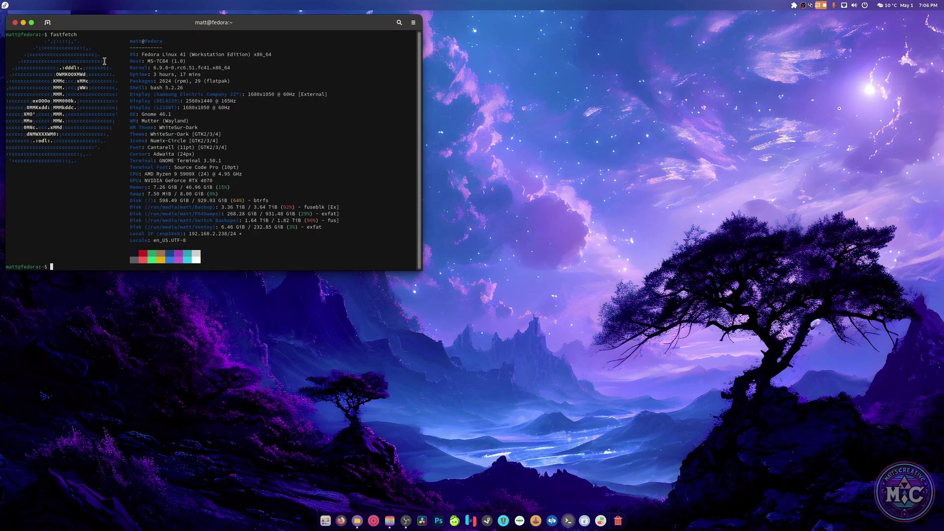